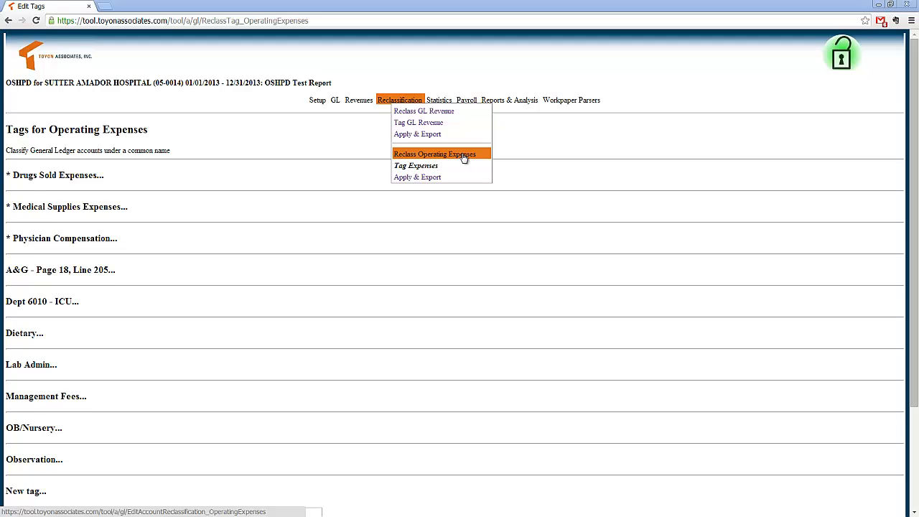
Step: Open the operating expenses reclasses page and assign the OB/Nursery GL tag to the new reclass
{"action": "left_click", "coordinate": [464, 155]}
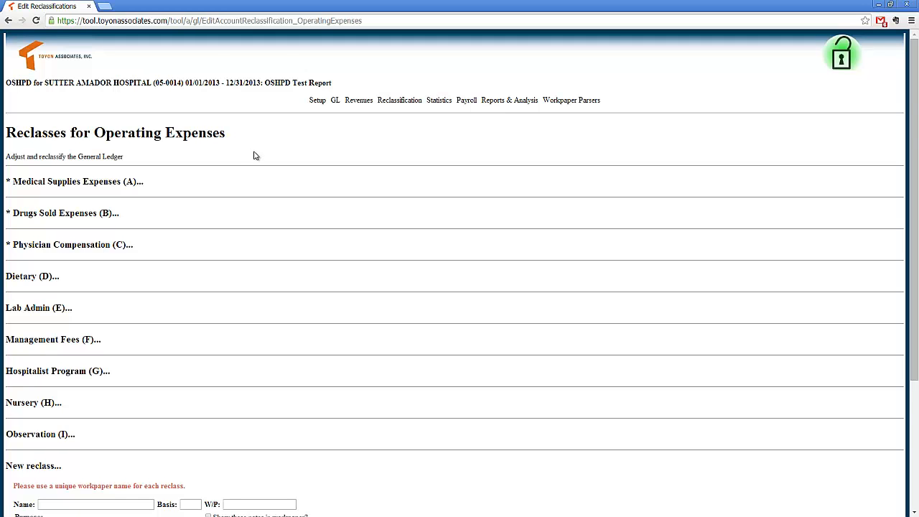
{"action": "scroll", "coordinate": [254, 154], "scroll_direction": "down", "scroll_amount": 3}
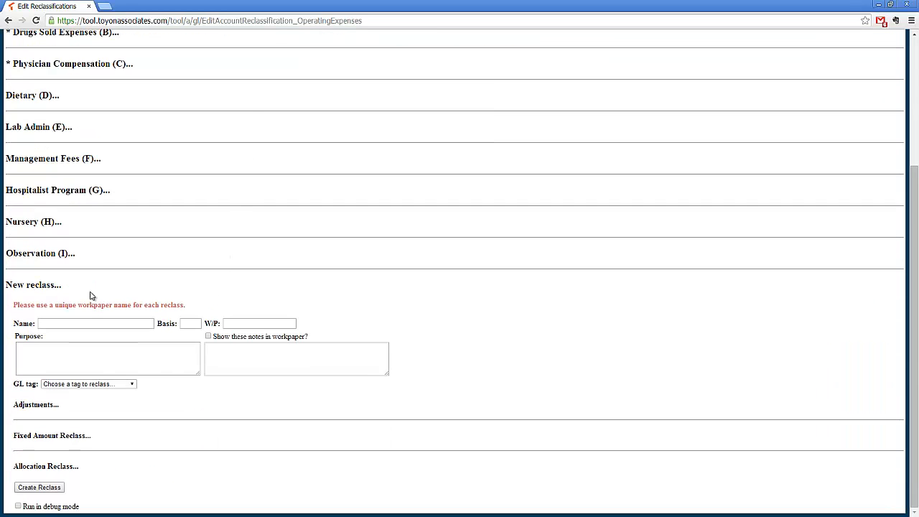
{"action": "left_click", "coordinate": [66, 327]}
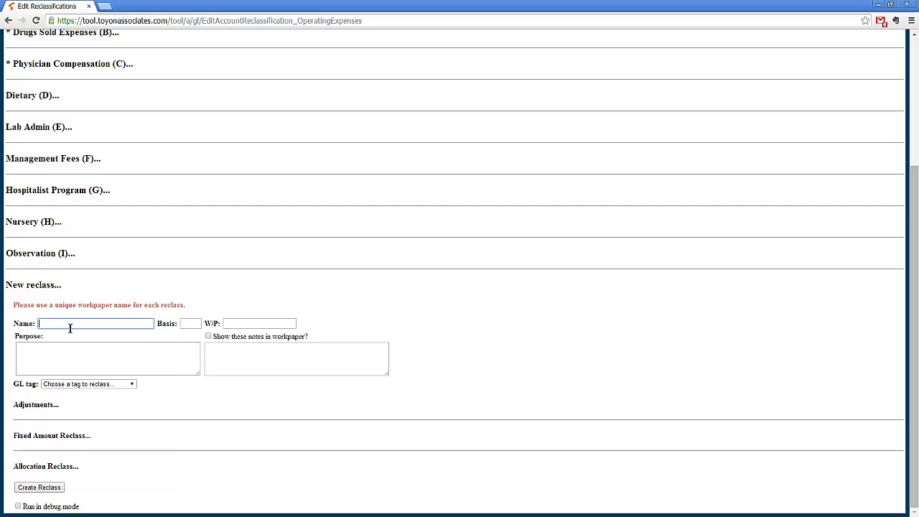
{"action": "left_click", "coordinate": [115, 386]}
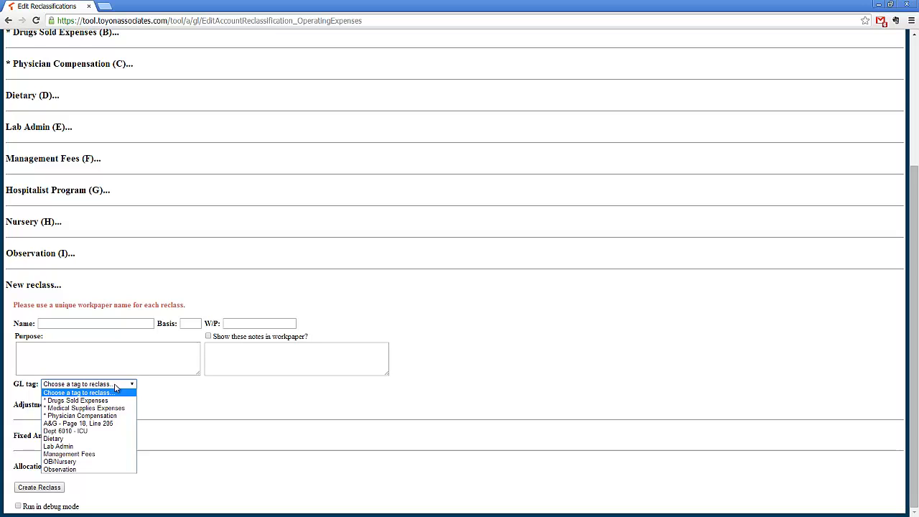
{"action": "left_click", "coordinate": [115, 462]}
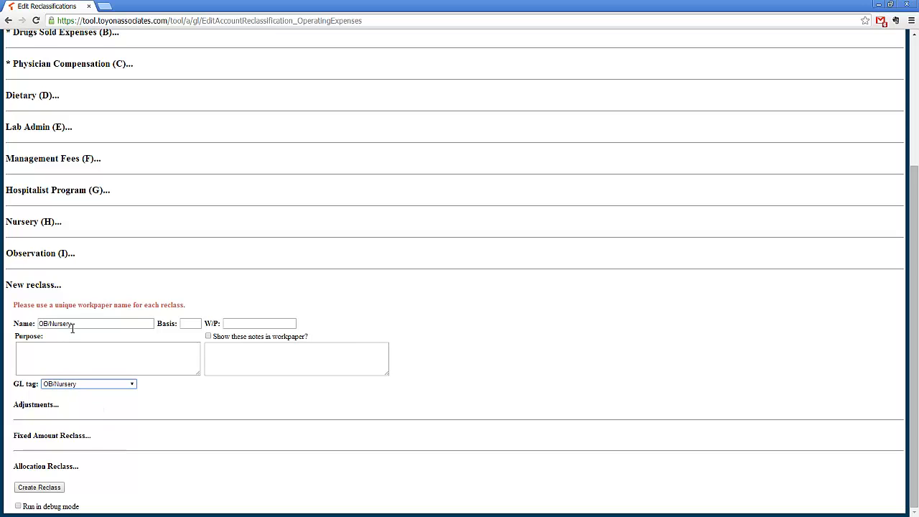
Step: Examine the new reclass's Basis, W/P, Purpose and workpaper notes fields along with the letters of the existing reclasses
{"action": "left_click", "coordinate": [188, 324]}
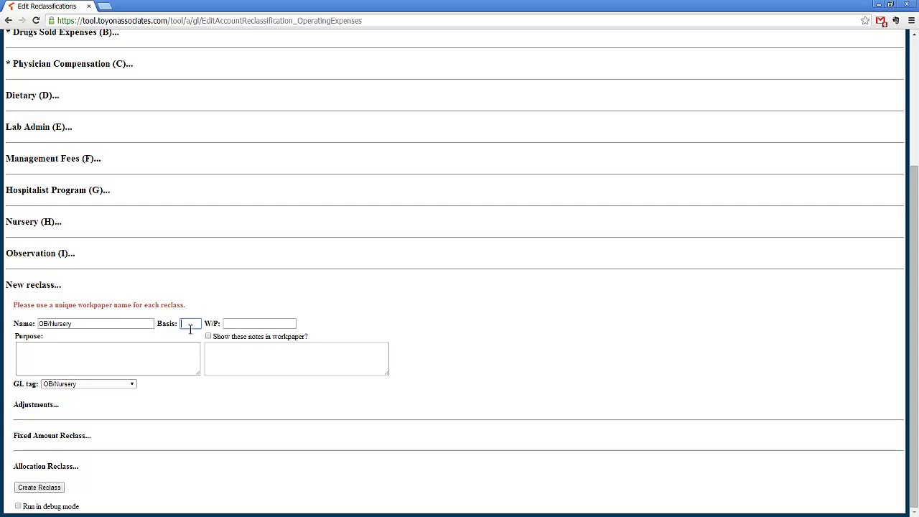
{"action": "scroll", "coordinate": [190, 334], "scroll_direction": "up", "scroll_amount": 2}
{"action": "scroll", "coordinate": [191, 336], "scroll_direction": "down", "scroll_amount": 1}
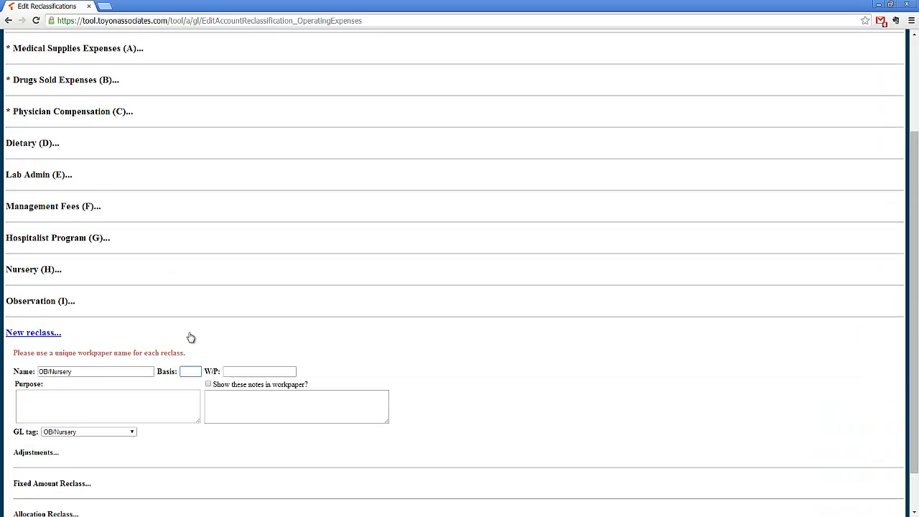
{"action": "scroll", "coordinate": [190, 338], "scroll_direction": "down", "scroll_amount": 1}
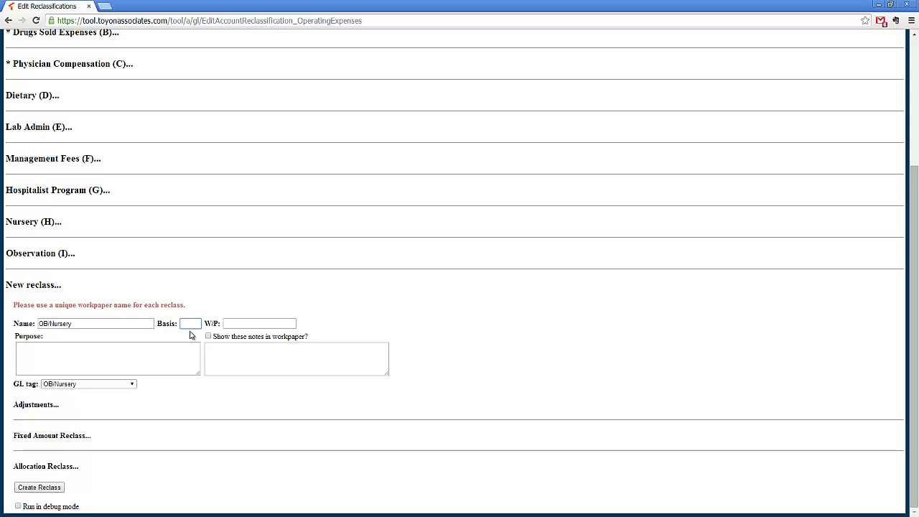
{"action": "scroll", "coordinate": [190, 335], "scroll_direction": "up", "scroll_amount": 2}
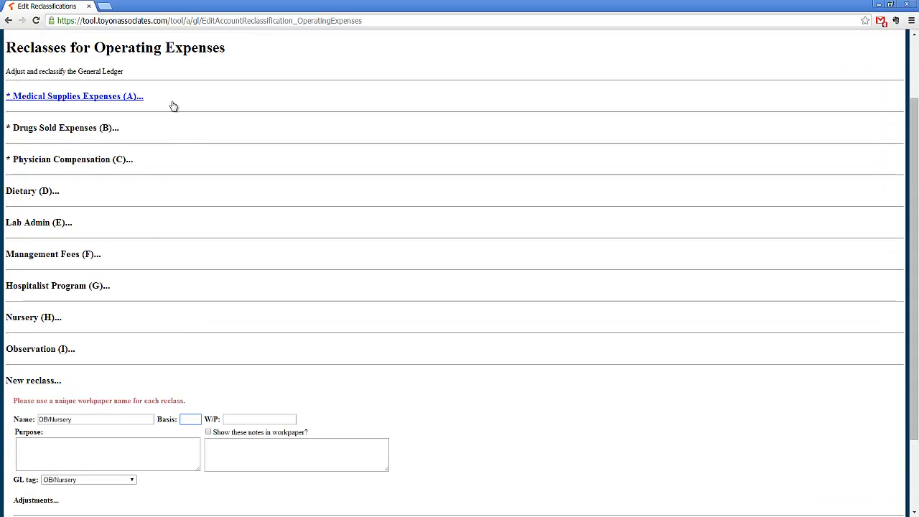
{"action": "scroll", "coordinate": [197, 325], "scroll_direction": "down", "scroll_amount": 2}
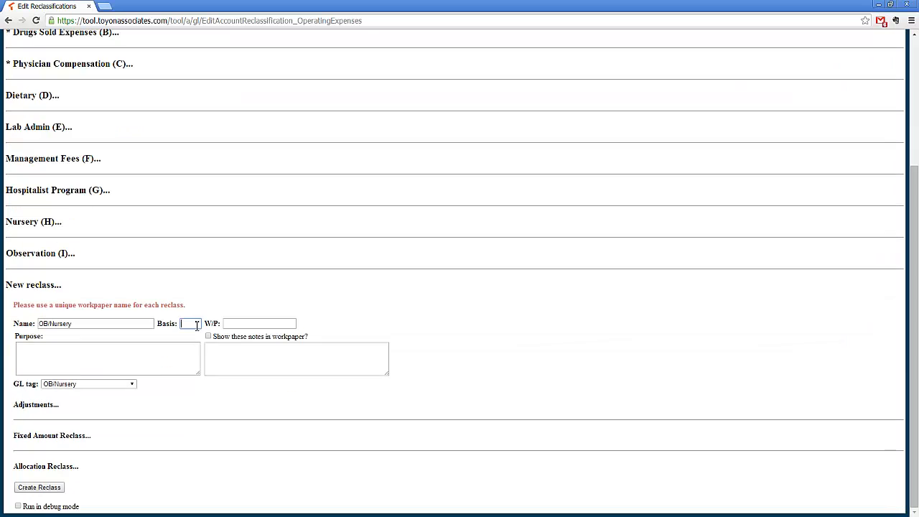
{"action": "left_click", "coordinate": [242, 326]}
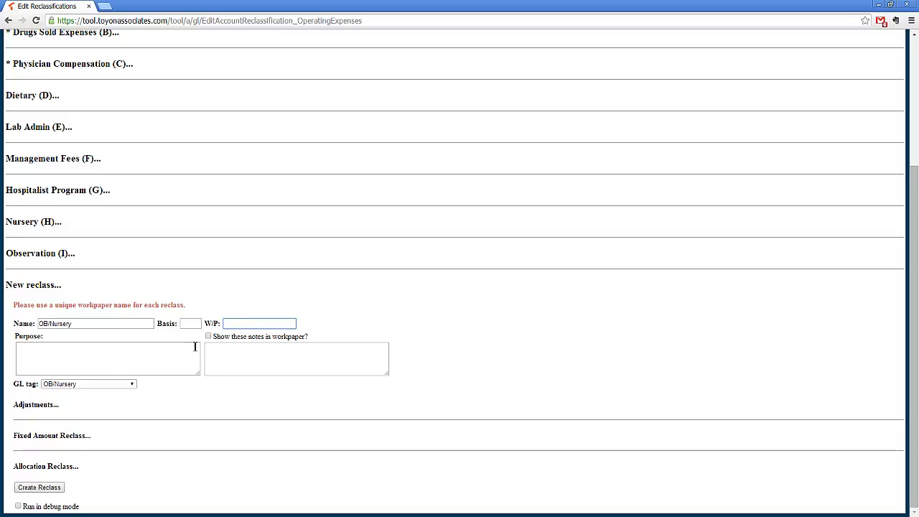
{"action": "left_click", "coordinate": [125, 365]}
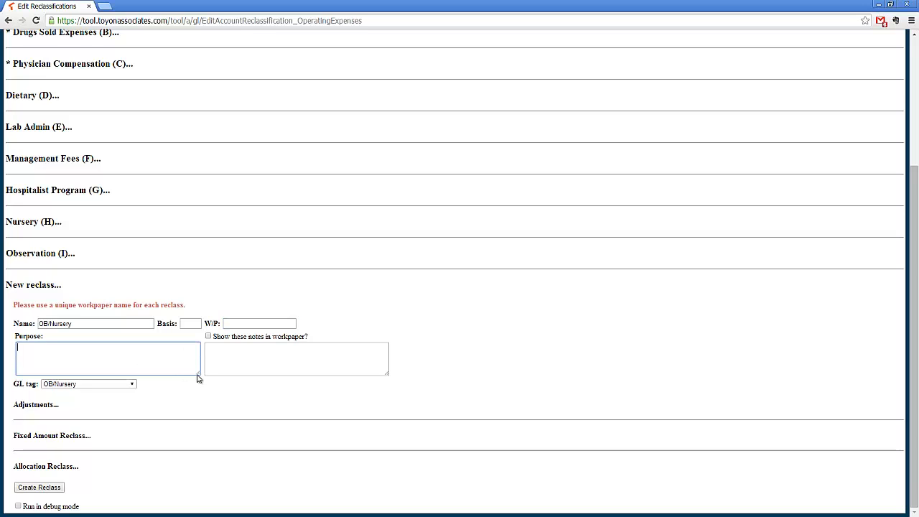
{"action": "mouse_move", "coordinate": [199, 376]}
{"action": "left_mouse_down"}
{"action": "mouse_move", "coordinate": [265, 424]}
{"action": "mouse_move", "coordinate": [289, 422]}
{"action": "mouse_move", "coordinate": [201, 370]}
{"action": "left_mouse_up"}
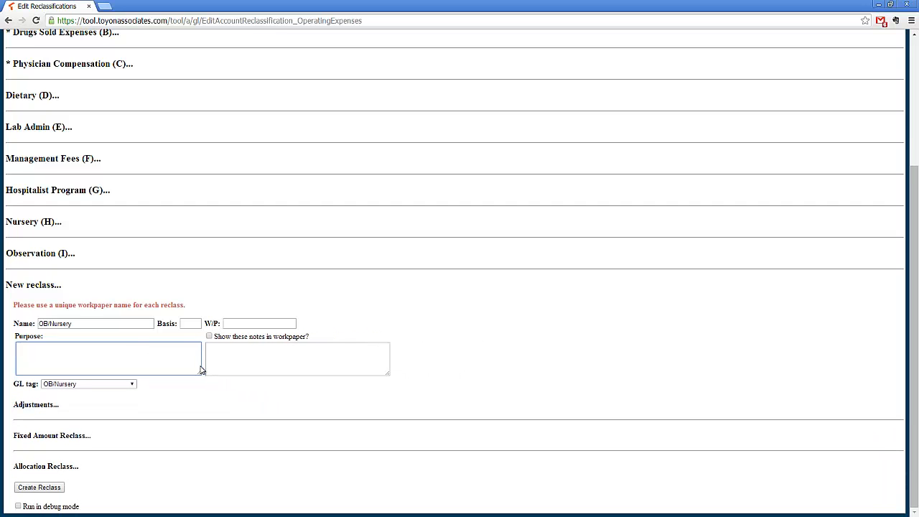
{"action": "mouse_move", "coordinate": [388, 374]}
{"action": "left_mouse_down"}
{"action": "mouse_move", "coordinate": [515, 413]}
{"action": "mouse_move", "coordinate": [441, 382]}
{"action": "mouse_move", "coordinate": [390, 375]}
{"action": "left_mouse_up"}
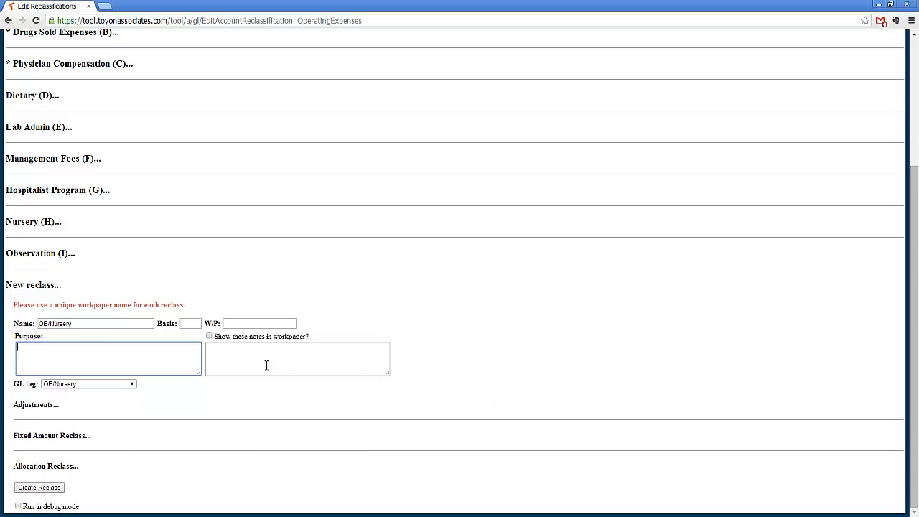
{"action": "left_click", "coordinate": [209, 337]}
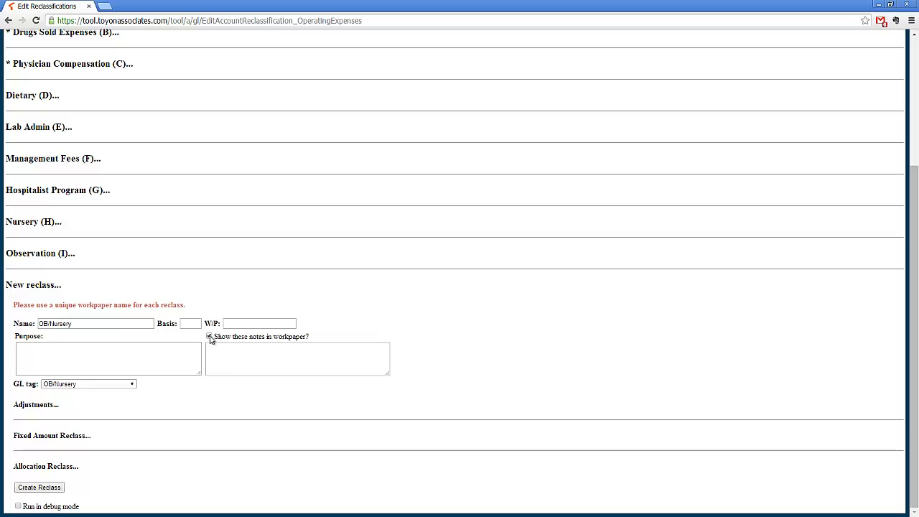
{"action": "left_click", "coordinate": [209, 337]}
Step: Change the new reclass's GL tag to A&G - Page 18, Line 205 and expand its Adjustments section
{"action": "left_click", "coordinate": [116, 387]}
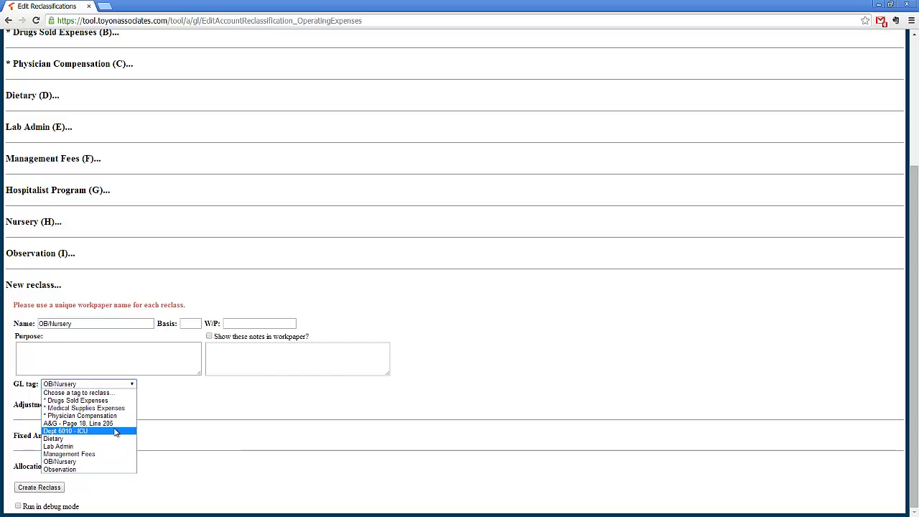
{"action": "left_click", "coordinate": [112, 424]}
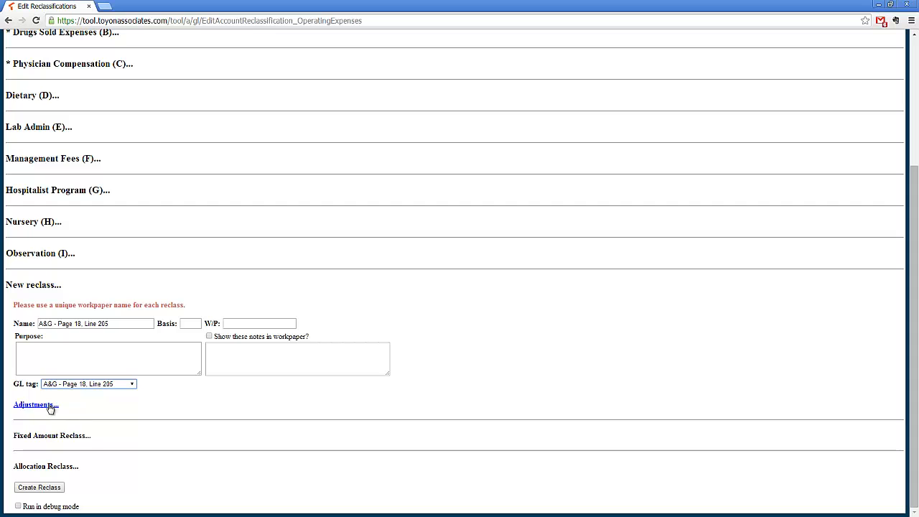
{"action": "left_click", "coordinate": [22, 406]}
{"action": "scroll", "coordinate": [117, 417], "scroll_direction": "down", "scroll_amount": 1}
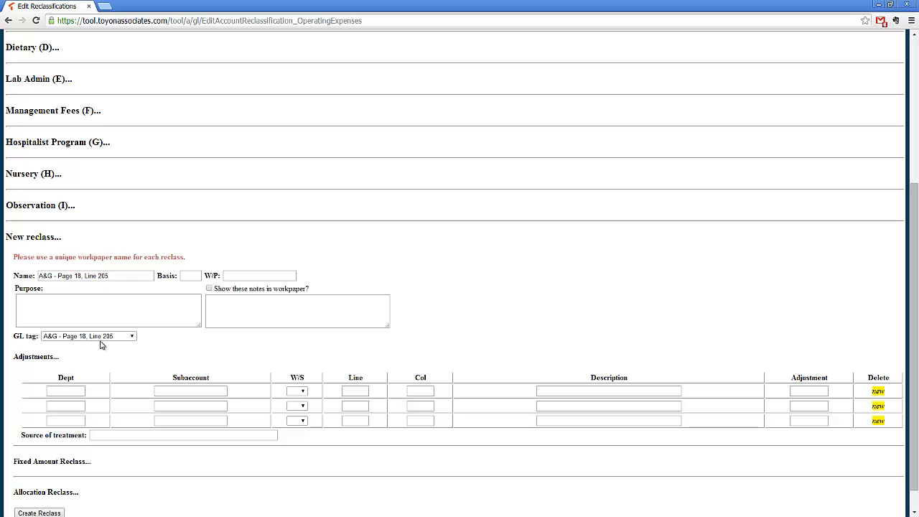
Step: Try an adjustment of -2500 for department 8610, subaccount 620000000, in the first Adjustments row
{"action": "left_click", "coordinate": [79, 391]}
{"action": "left_click", "coordinate": [162, 391]}
{"action": "type", "text": "62"}
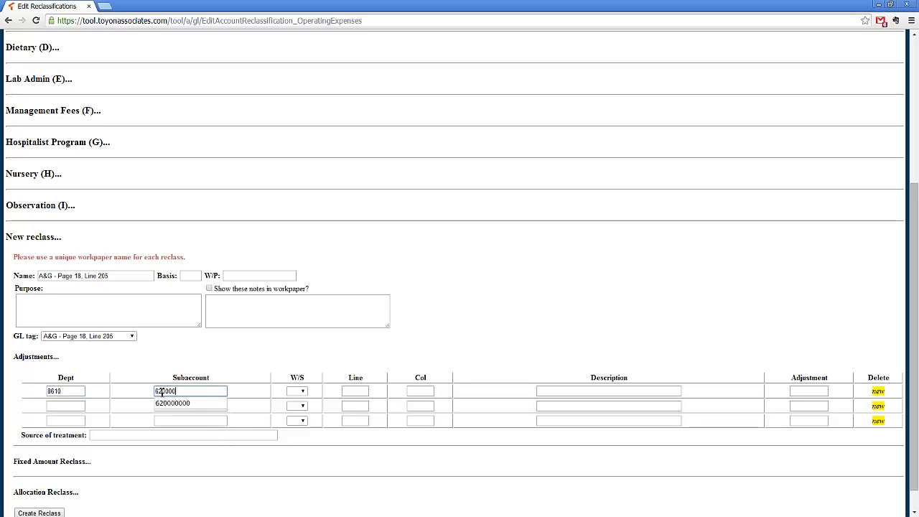
{"action": "type", "text": "0000"}
{"action": "left_click", "coordinate": [162, 403]}
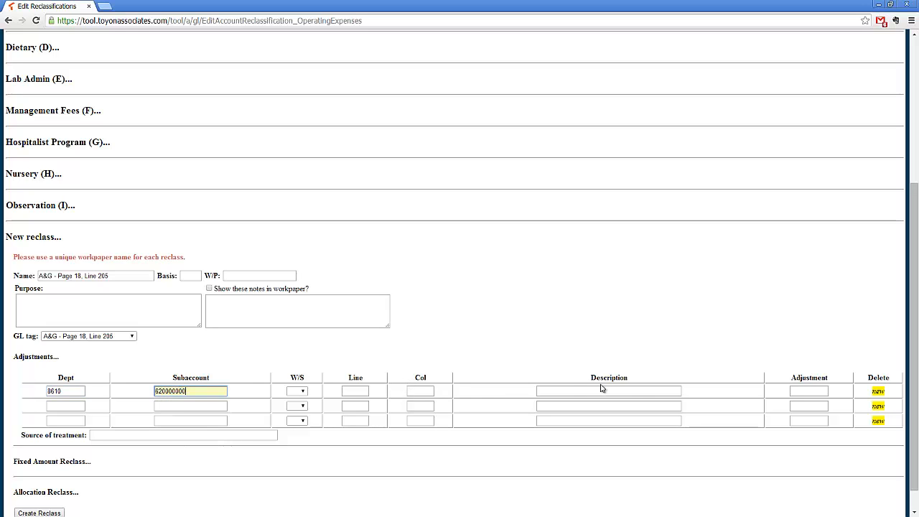
{"action": "left_click", "coordinate": [800, 393]}
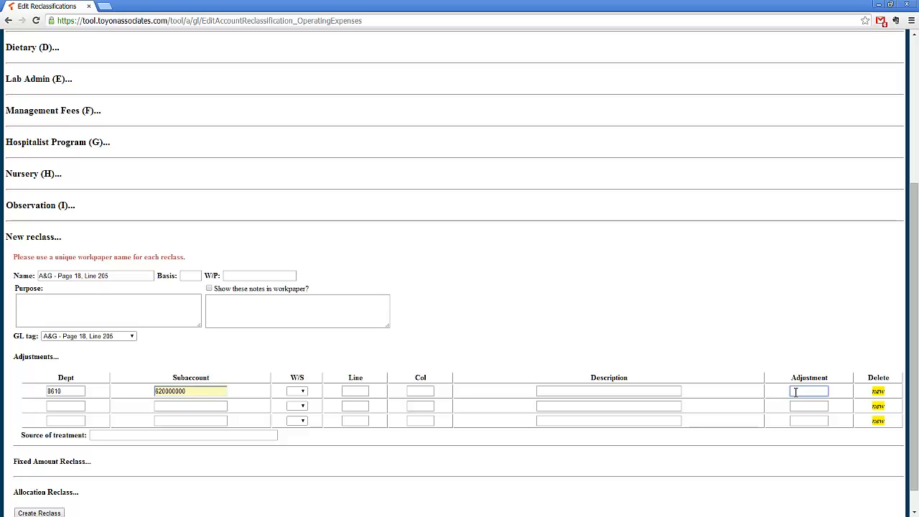
{"action": "type", "text": "2500"}
{"action": "scroll", "coordinate": [796, 392], "scroll_direction": "up", "scroll_amount": 1}
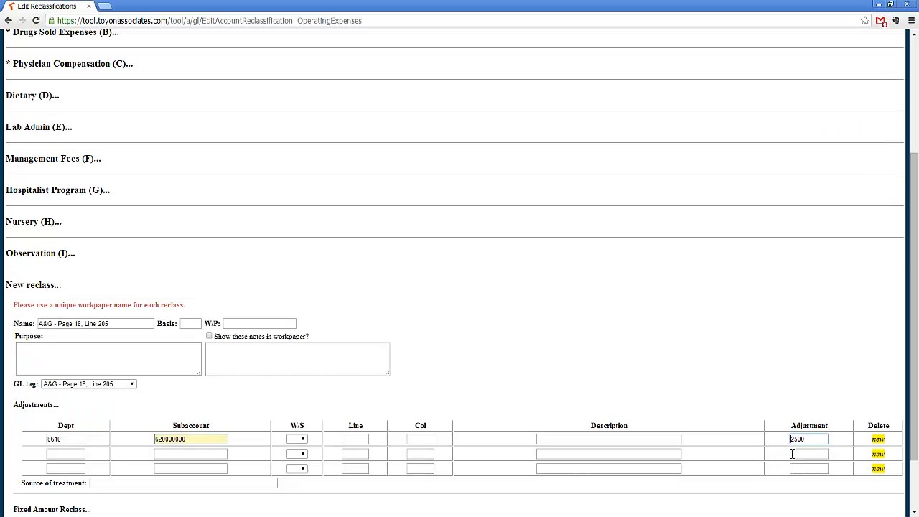
{"action": "type", "text": "-"}
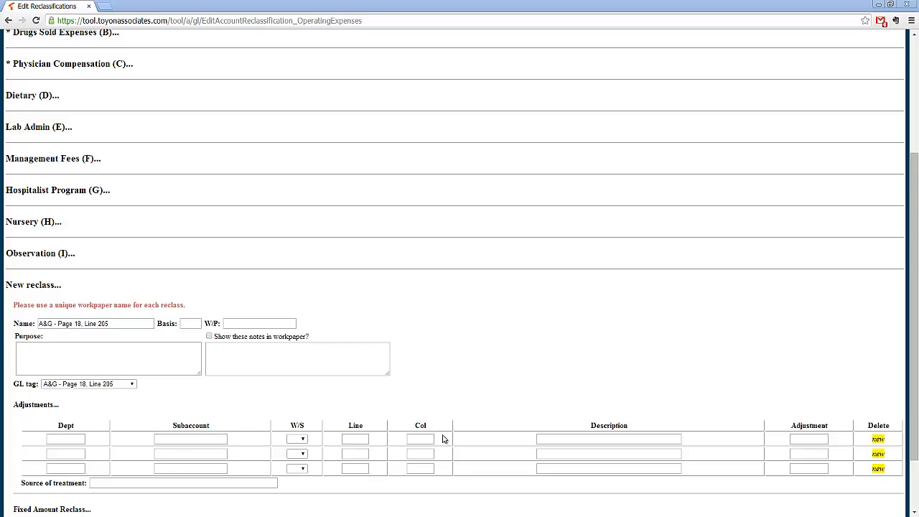
Step: Collapse the Adjustments section and expand the Fixed Amount Reclass and Allocation Reclass sections
{"action": "left_click", "coordinate": [482, 455]}
{"action": "scroll", "coordinate": [482, 456], "scroll_direction": "down", "scroll_amount": 1}
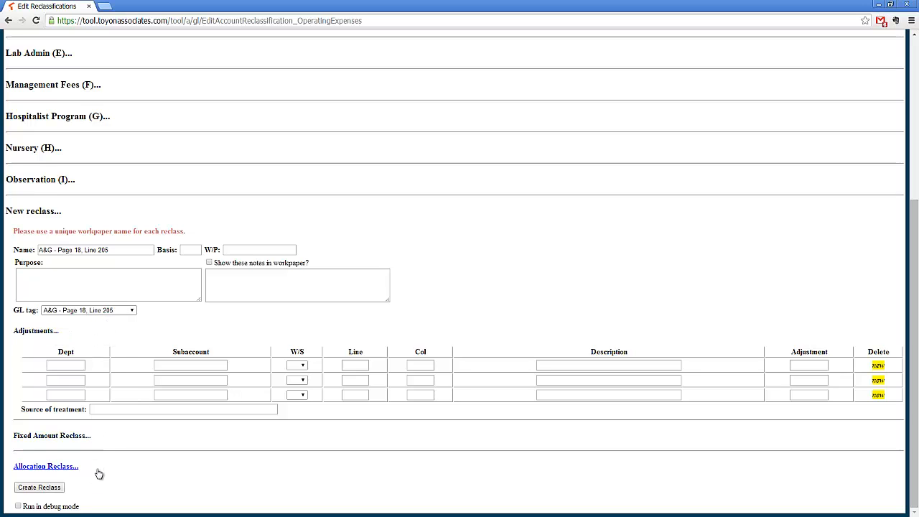
{"action": "left_click", "coordinate": [54, 335]}
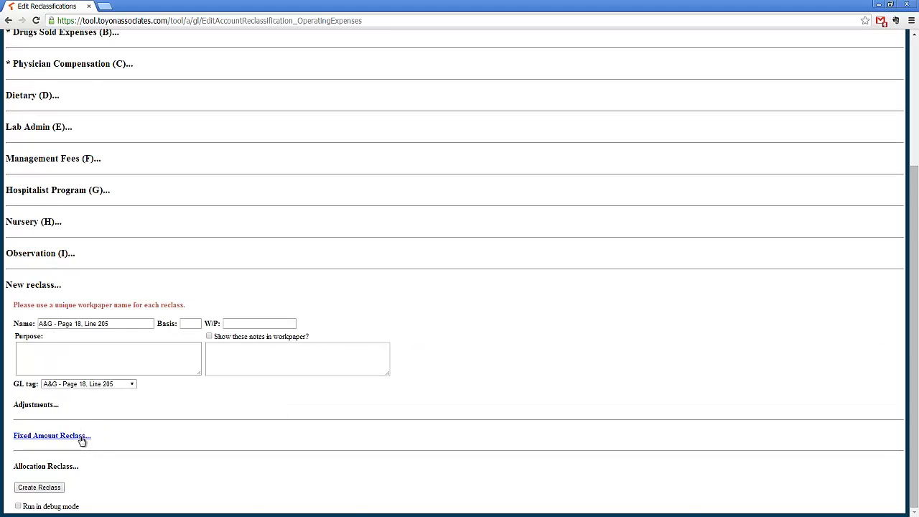
{"action": "left_click", "coordinate": [82, 437]}
{"action": "scroll", "coordinate": [82, 440], "scroll_direction": "down", "scroll_amount": 3}
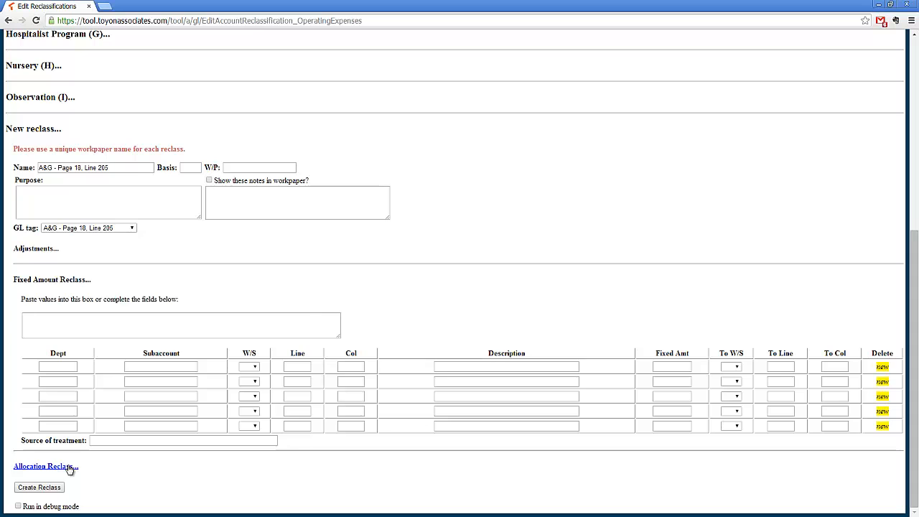
{"action": "left_click", "coordinate": [72, 467]}
{"action": "scroll", "coordinate": [81, 462], "scroll_direction": "down", "scroll_amount": 3}
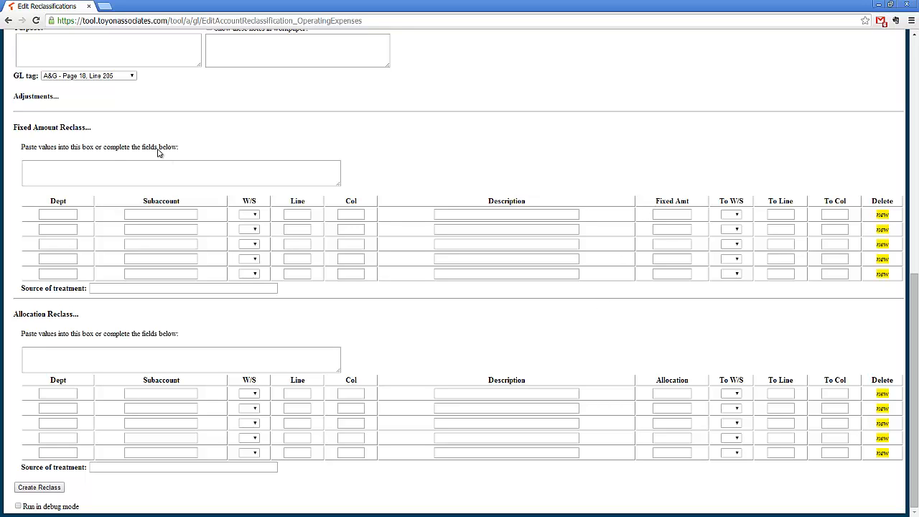
Step: Try a fixed amount of 25000 in the first Fixed Amount Reclass row and clear it again
{"action": "left_click_drag", "start_coordinate": [655, 202], "coordinate": [691, 202]}
{"action": "left_click", "coordinate": [675, 214]}
{"action": "left_click", "coordinate": [676, 230]}
{"action": "left_click", "coordinate": [674, 246]}
{"action": "left_click", "coordinate": [673, 261]}
{"action": "left_click", "coordinate": [672, 275]}
{"action": "left_click", "coordinate": [661, 214]}
{"action": "type", "text": "25000"}
{"action": "left_click", "coordinate": [655, 195]}
{"action": "left_click_drag", "start_coordinate": [675, 214], "coordinate": [650, 219]}
{"action": "key", "text": "BackSpace"}
Step: Compare the Allocation and Description columns of the reclass sections with the layout of the Adjustments section
{"action": "left_click_drag", "start_coordinate": [655, 385], "coordinate": [691, 380]}
{"action": "left_click", "coordinate": [661, 395]}
{"action": "left_click_drag", "start_coordinate": [667, 394], "coordinate": [651, 397]}
{"action": "key", "text": "BackSpace"}
{"action": "left_click", "coordinate": [523, 203]}
{"action": "double_click", "coordinate": [522, 203]}
{"action": "left_click_drag", "start_coordinate": [532, 380], "coordinate": [485, 381]}
{"action": "left_click", "coordinate": [41, 96]}
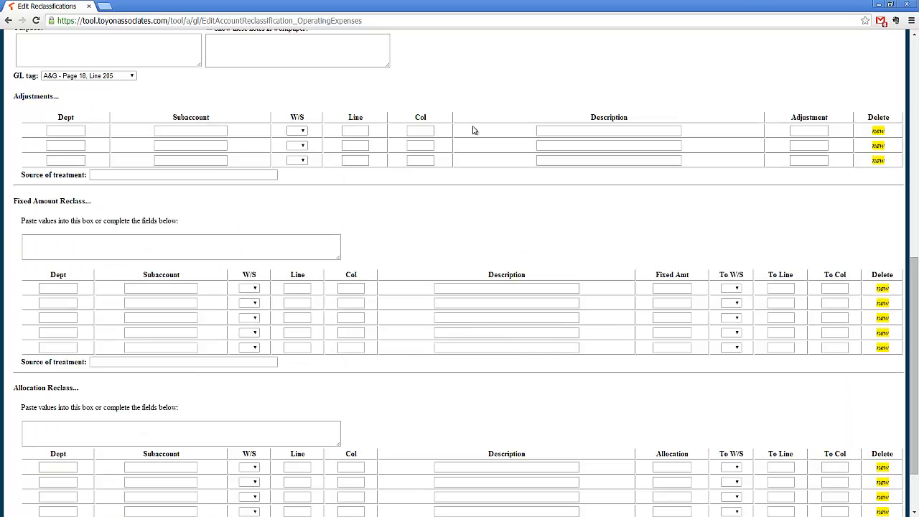
{"action": "left_click", "coordinate": [32, 97]}
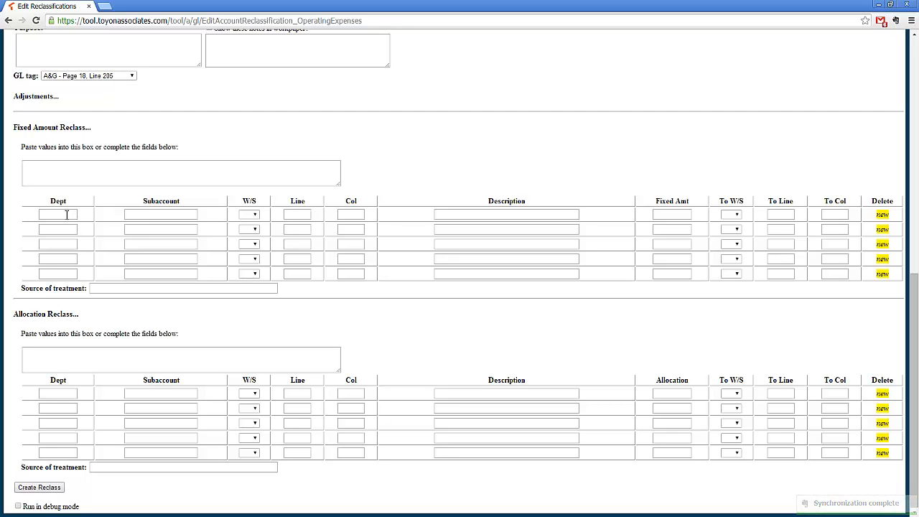
Step: Fill the first Fixed Amount Reclass row with department 8610, subaccount 620000, fixed amount 25000, To W/S 18 and To Line 165
{"action": "left_click", "coordinate": [66, 215]}
{"action": "type", "text": "8610"}
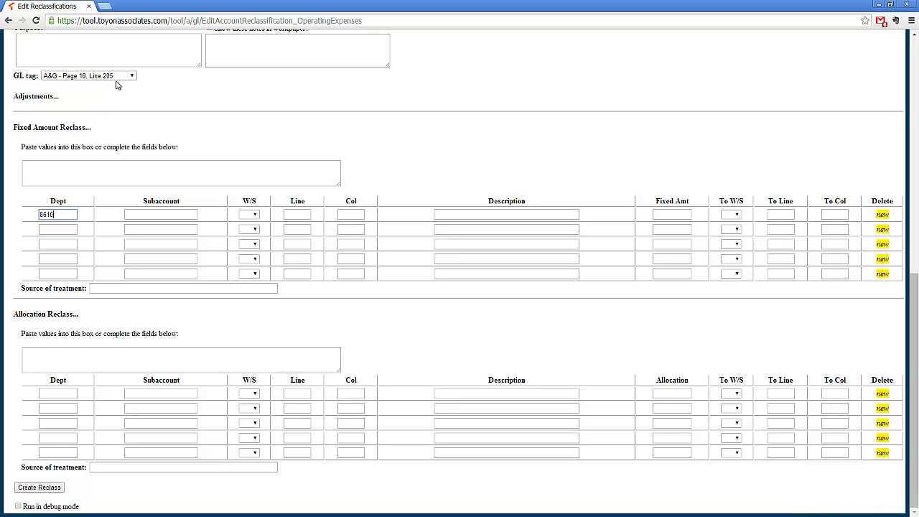
{"action": "left_click", "coordinate": [134, 215]}
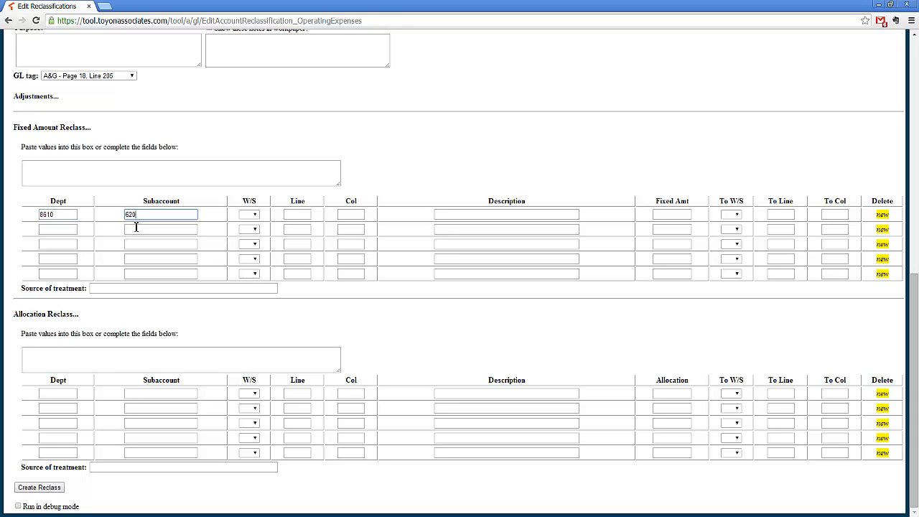
{"action": "left_click", "coordinate": [663, 215]}
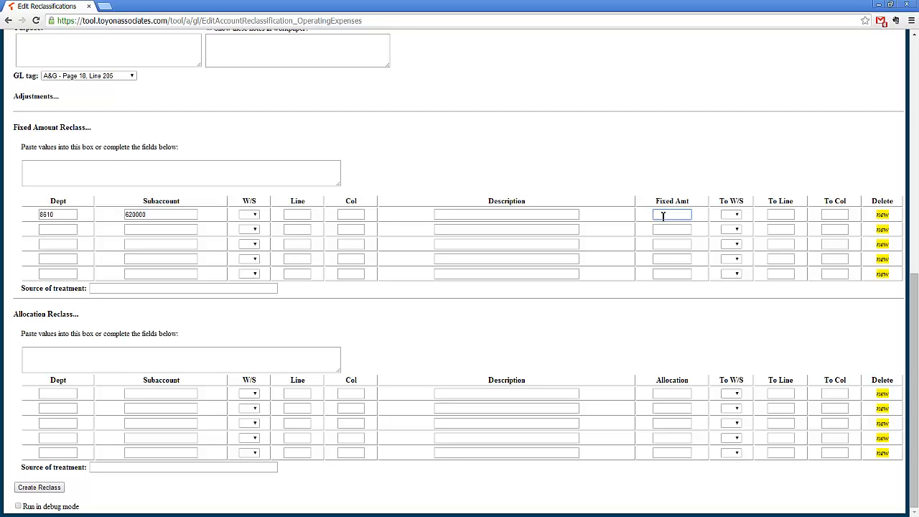
{"action": "type", "text": "25000"}
{"action": "left_click", "coordinate": [735, 215]}
{"action": "left_click", "coordinate": [729, 254]}
{"action": "left_click", "coordinate": [790, 217]}
{"action": "type", "text": "165"}
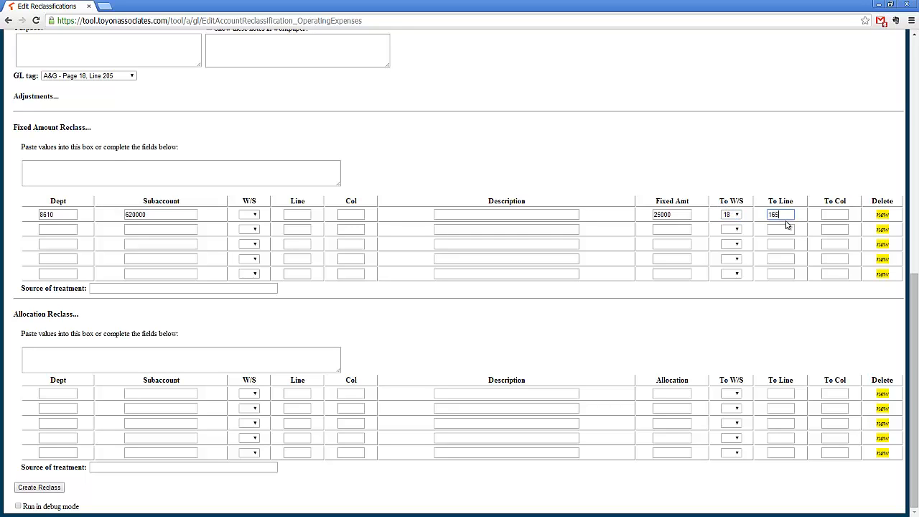
{"action": "left_click", "coordinate": [751, 172]}
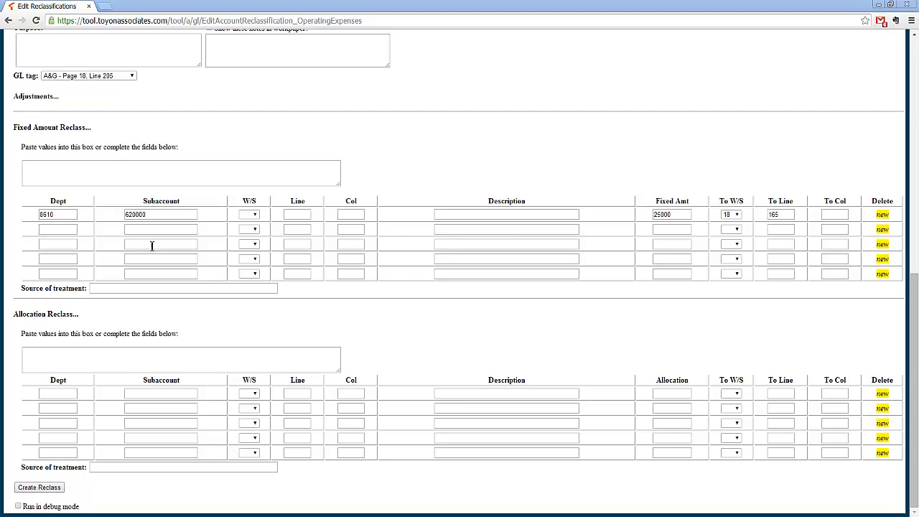
Step: Clear the department, subaccount, fixed amount, To W/S and To Line from the first Fixed Amount Reclass row
{"action": "left_click_drag", "start_coordinate": [153, 217], "coordinate": [124, 215]}
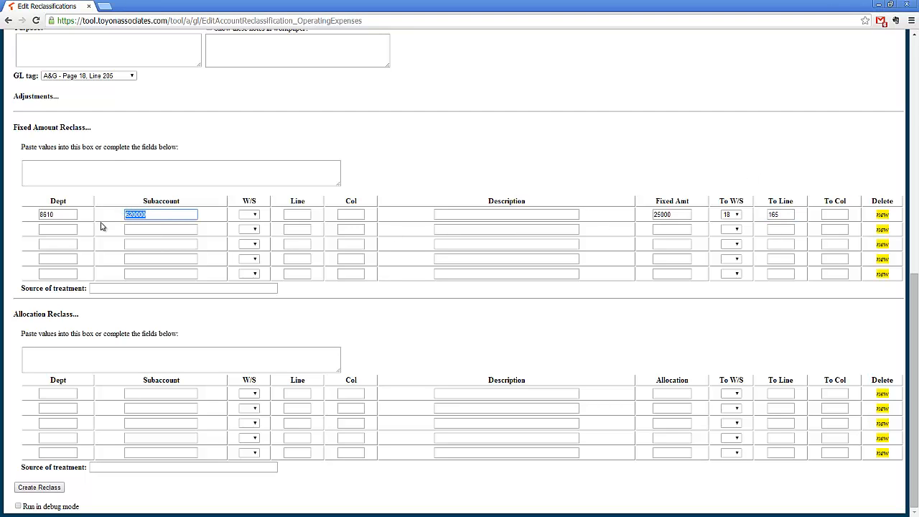
{"action": "key", "text": "BackSpace"}
{"action": "left_click_drag", "start_coordinate": [61, 215], "coordinate": [36, 219]}
{"action": "key", "text": "BackSpace"}
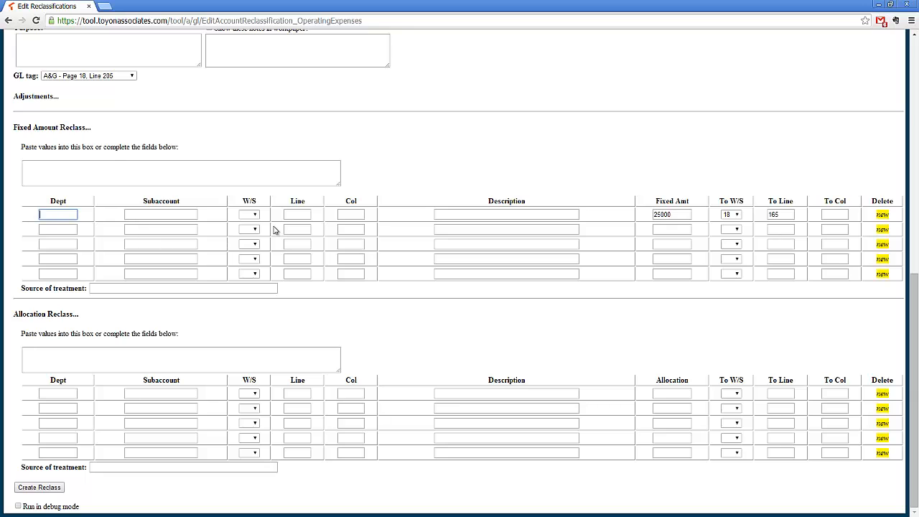
{"action": "left_click_drag", "start_coordinate": [678, 216], "coordinate": [650, 215]}
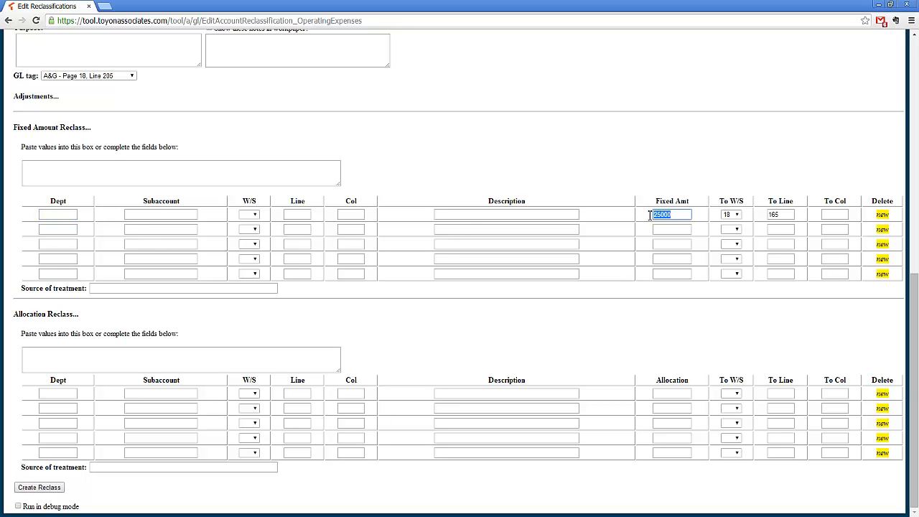
{"action": "key", "text": "BackSpace"}
{"action": "left_click", "coordinate": [731, 215]}
{"action": "left_click", "coordinate": [731, 224]}
{"action": "double_click", "coordinate": [782, 216]}
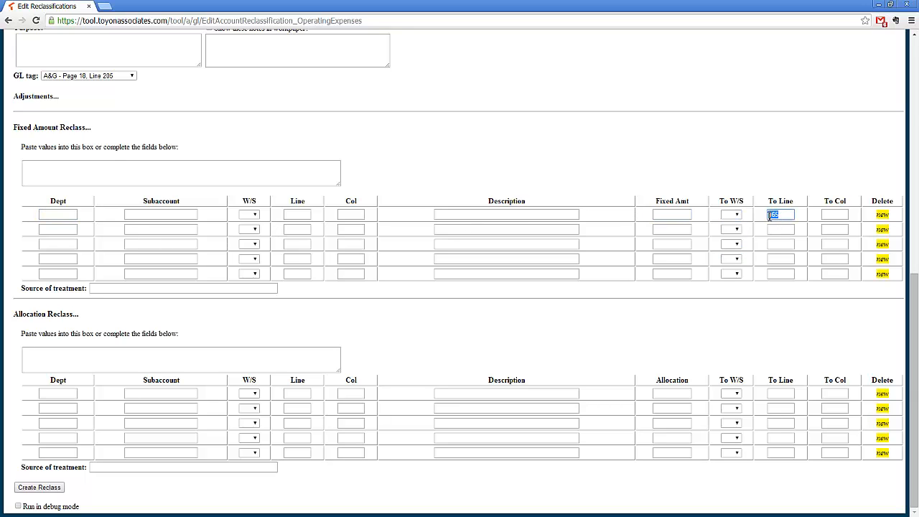
{"action": "key", "text": "BackSpace"}
Step: Reset the new reclass's GL tag to "Choose a tag to reclass..."
{"action": "scroll", "coordinate": [65, 386], "scroll_direction": "up", "scroll_amount": 3}
{"action": "left_click", "coordinate": [86, 267]}
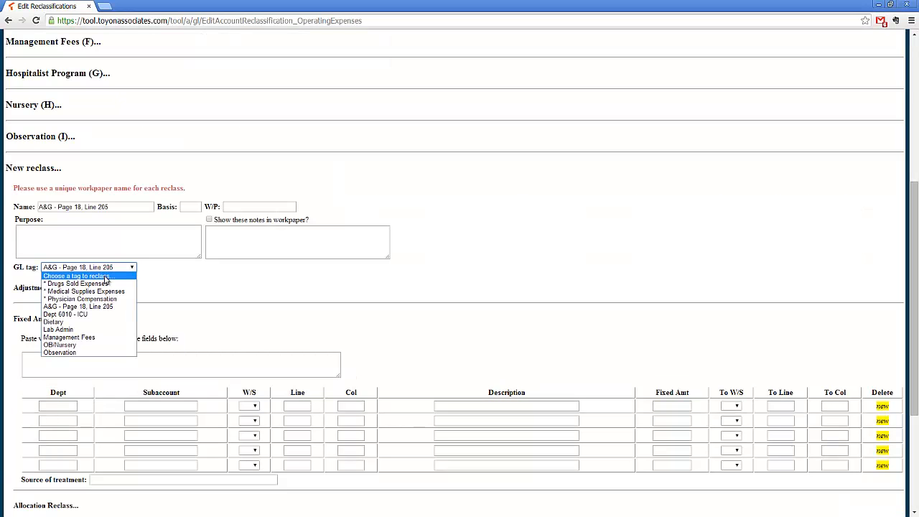
{"action": "left_click", "coordinate": [72, 276]}
Step: Fill the first Allocation Reclass row with allocation 100%, To W/S 18 and To Line 165
{"action": "scroll", "coordinate": [155, 324], "scroll_direction": "down", "scroll_amount": 1}
{"action": "scroll", "coordinate": [155, 324], "scroll_direction": "down", "scroll_amount": 3}
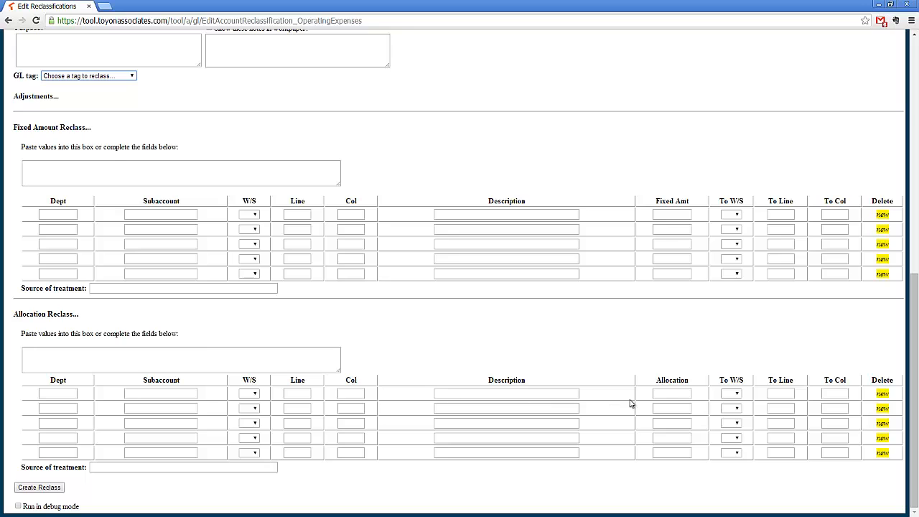
{"action": "left_click", "coordinate": [663, 391]}
{"action": "type", "text": "100"}
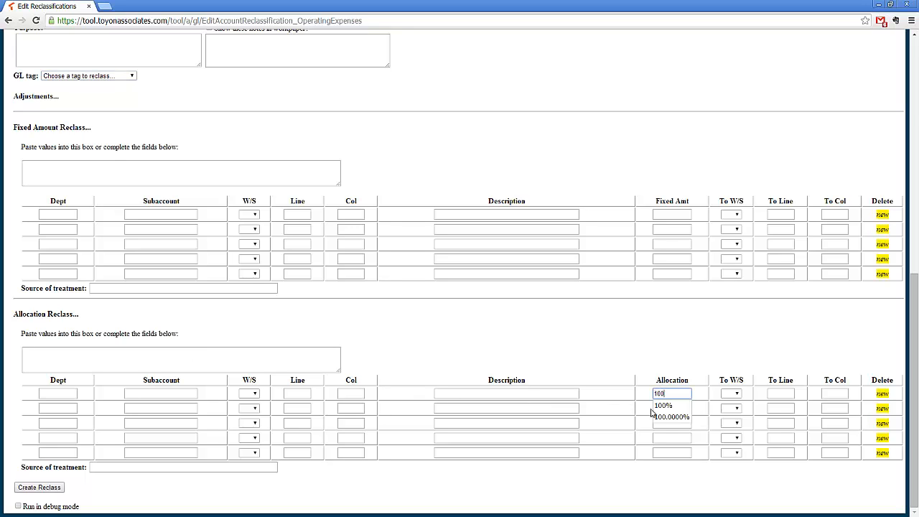
{"action": "left_click", "coordinate": [675, 406]}
{"action": "left_click", "coordinate": [734, 394]}
{"action": "left_click", "coordinate": [729, 433]}
{"action": "left_click", "coordinate": [773, 393]}
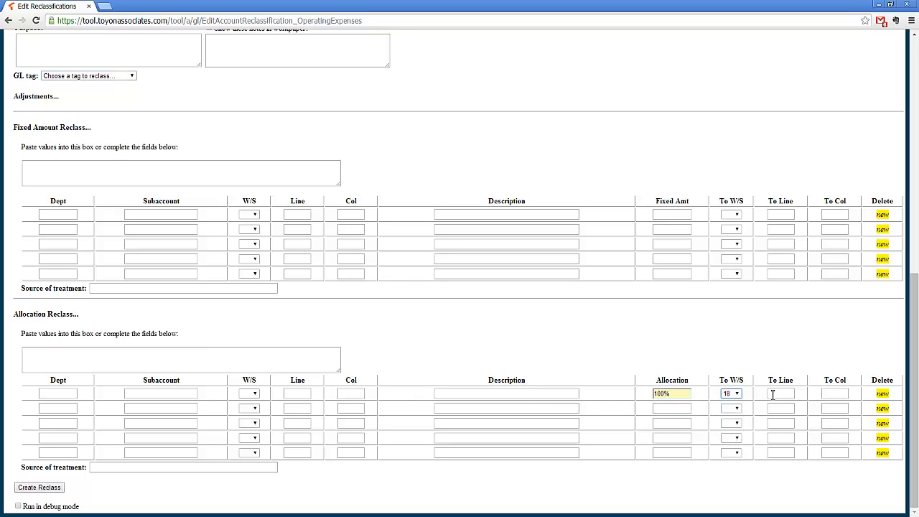
{"action": "type", "text": "165"}
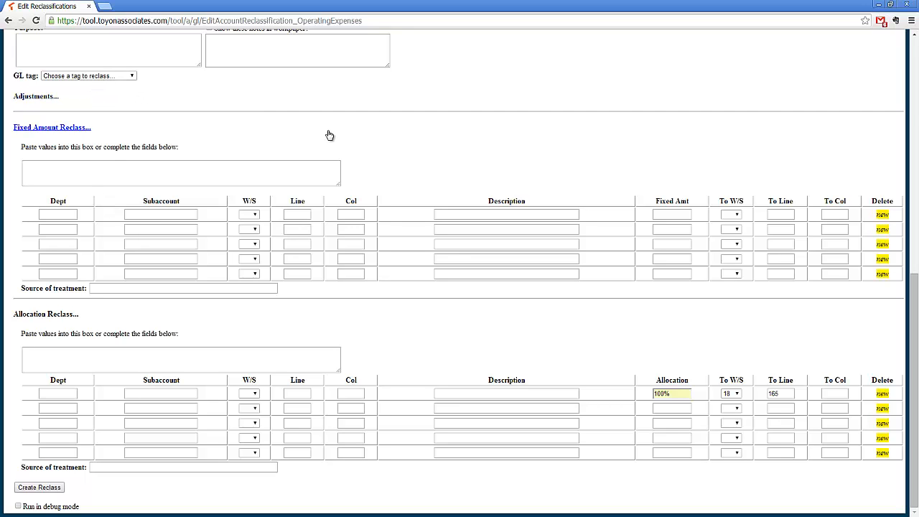
Step: Try the * Drugs Sold Expenses GL tag for the new reclass and reset the tag selection
{"action": "left_click", "coordinate": [105, 78]}
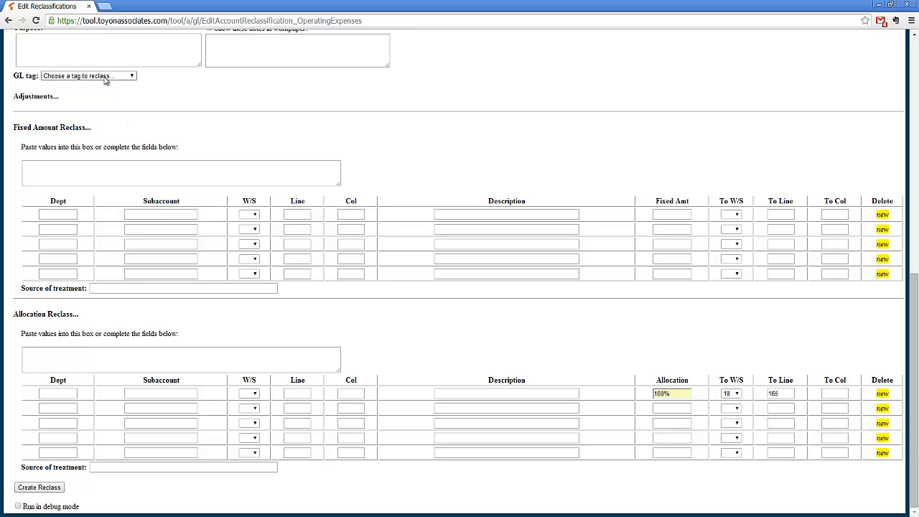
{"action": "left_click", "coordinate": [108, 92]}
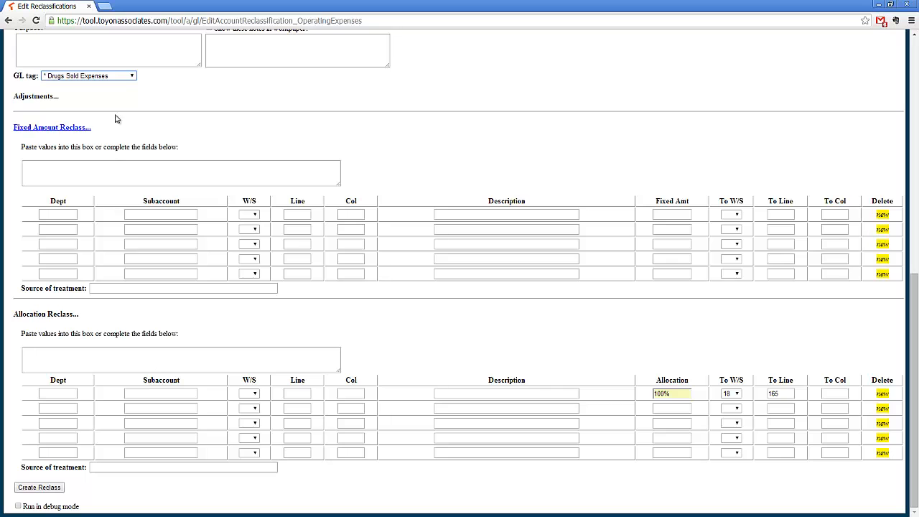
{"action": "left_click", "coordinate": [107, 75]}
{"action": "left_click", "coordinate": [86, 83]}
Step: Collapse the new reclass and examine the departments, allocations and target lines of the Medical Supplies Expenses (A) reclass
{"action": "scroll", "coordinate": [219, 260], "scroll_direction": "up", "scroll_amount": 3}
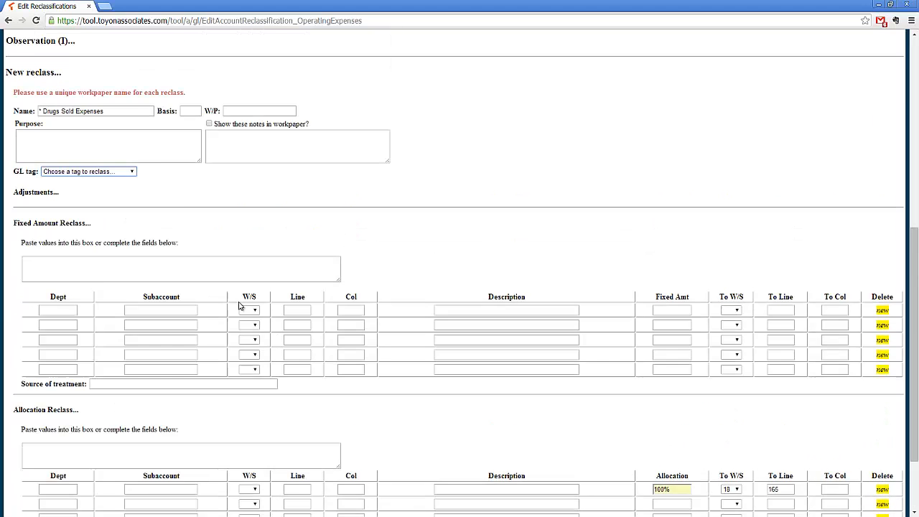
{"action": "left_click", "coordinate": [47, 173]}
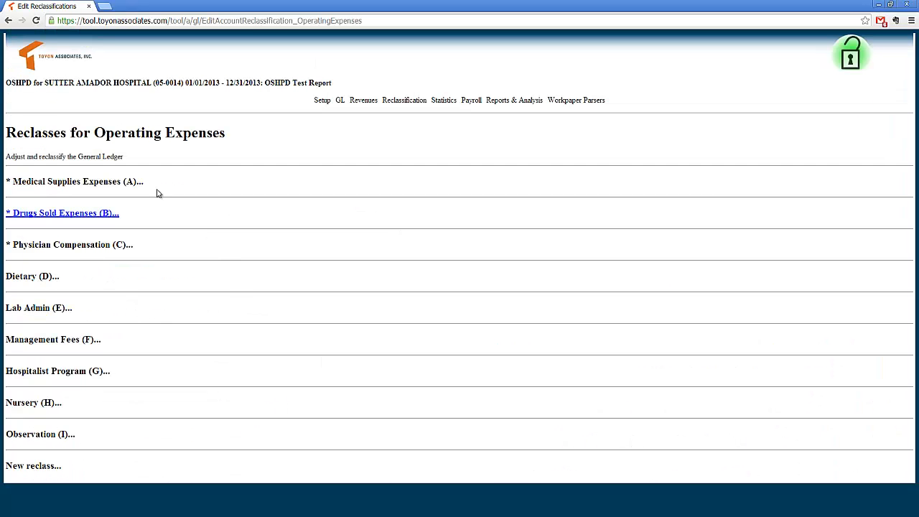
{"action": "left_click", "coordinate": [115, 184]}
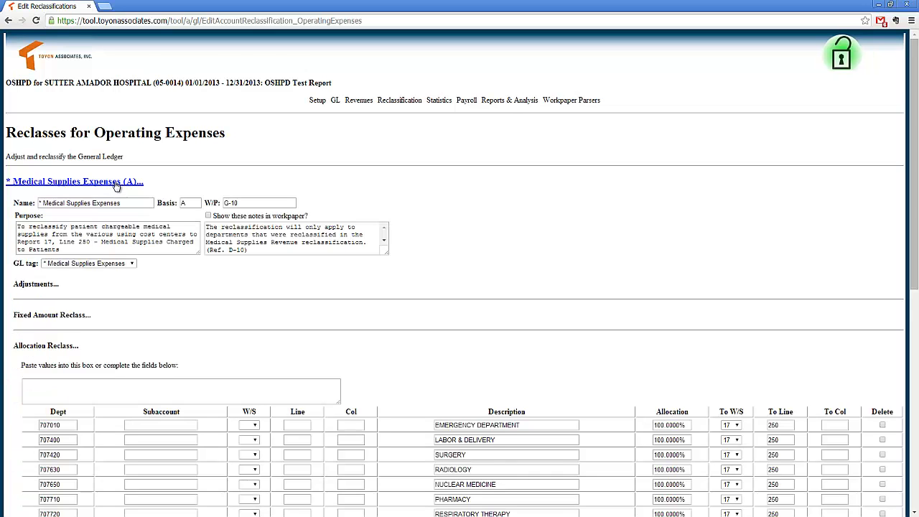
{"action": "scroll", "coordinate": [233, 286], "scroll_direction": "down", "scroll_amount": 3}
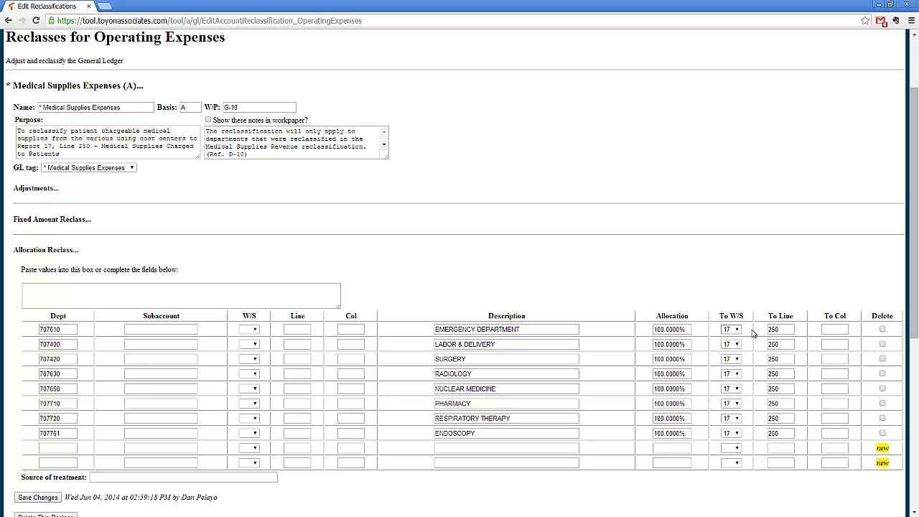
{"action": "scroll", "coordinate": [764, 336], "scroll_direction": "up", "scroll_amount": 1}
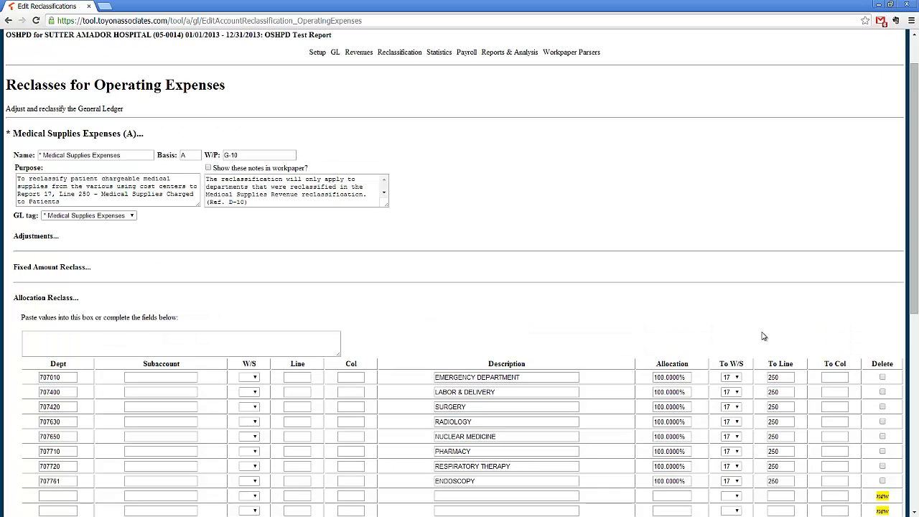
{"action": "scroll", "coordinate": [703, 333], "scroll_direction": "down", "scroll_amount": 1}
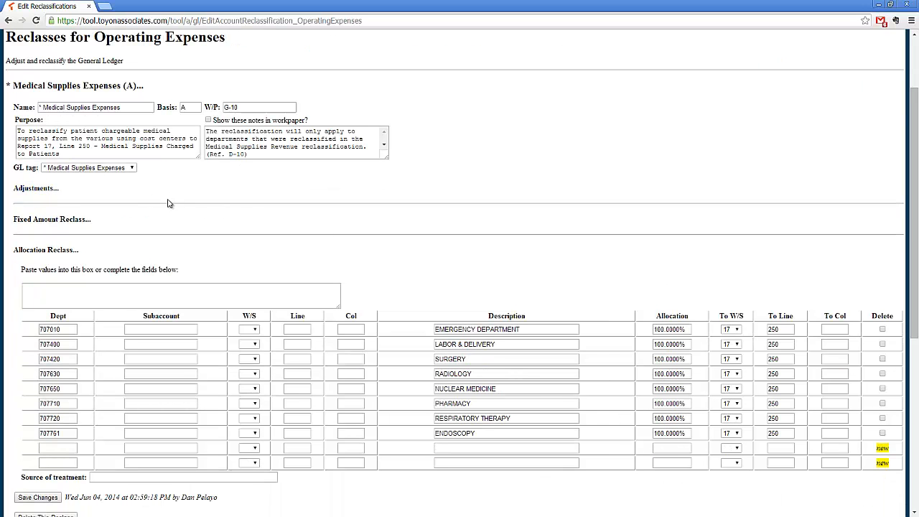
{"action": "left_click", "coordinate": [116, 93]}
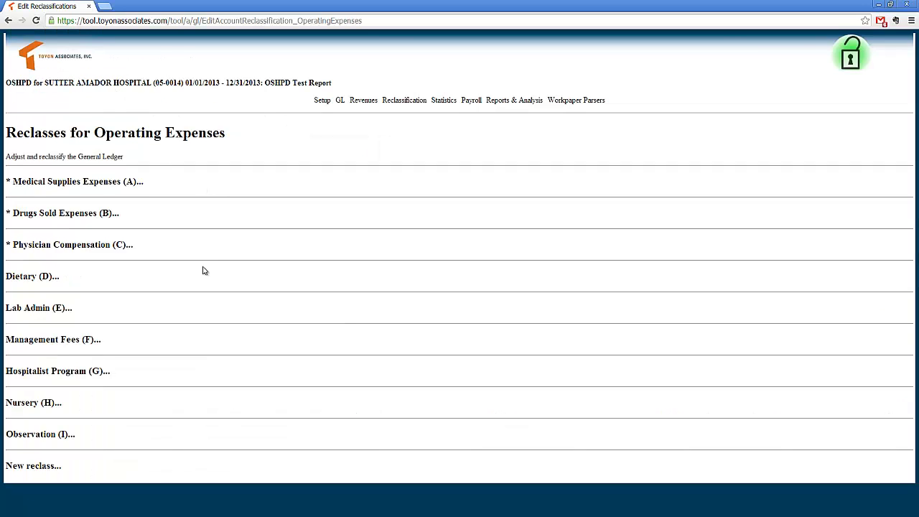
Step: Examine the allocation entries and target lines of the Dietary (D) reclass, and collapse it again
{"action": "left_click", "coordinate": [40, 279]}
{"action": "scroll", "coordinate": [441, 292], "scroll_direction": "down", "scroll_amount": 2}
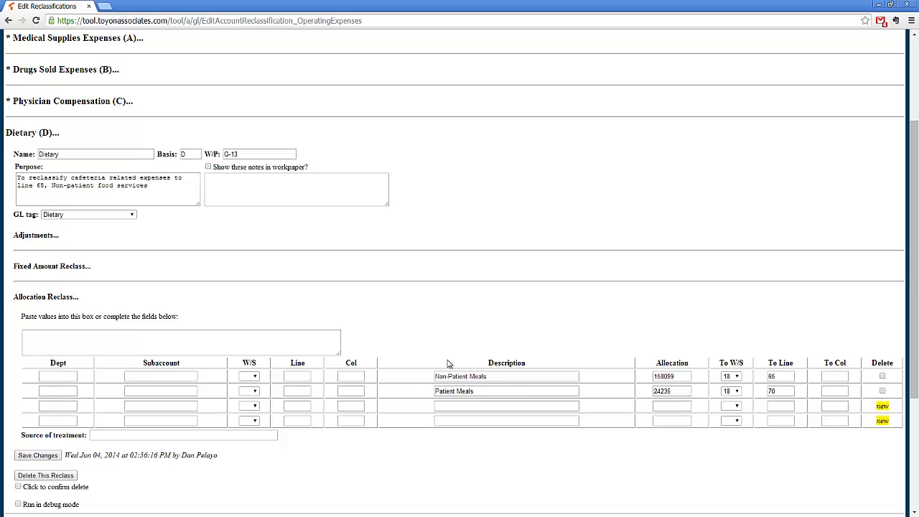
{"action": "left_click", "coordinate": [51, 133]}
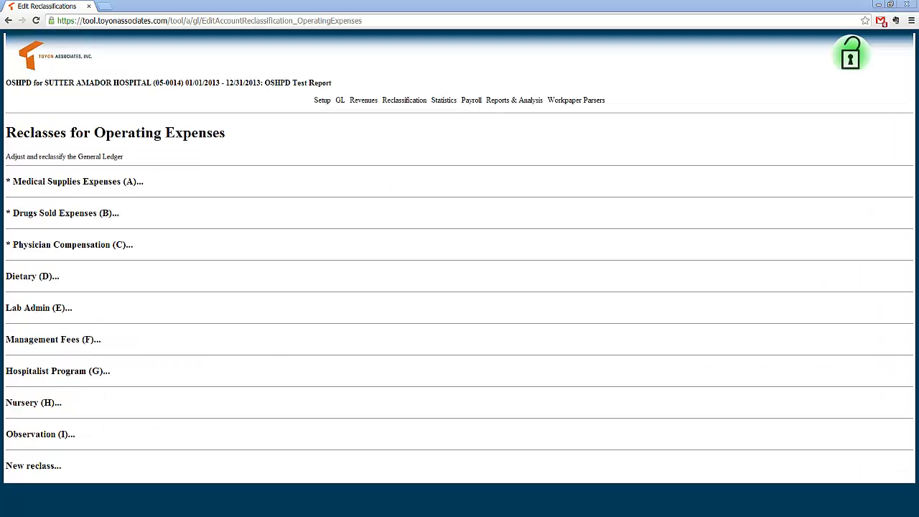
Step: Examine the departments, subaccounts, allocation percentages and target columns of the Hospitalist Program (G) reclass
{"action": "left_click", "coordinate": [89, 371]}
{"action": "scroll", "coordinate": [200, 361], "scroll_direction": "down", "scroll_amount": 3}
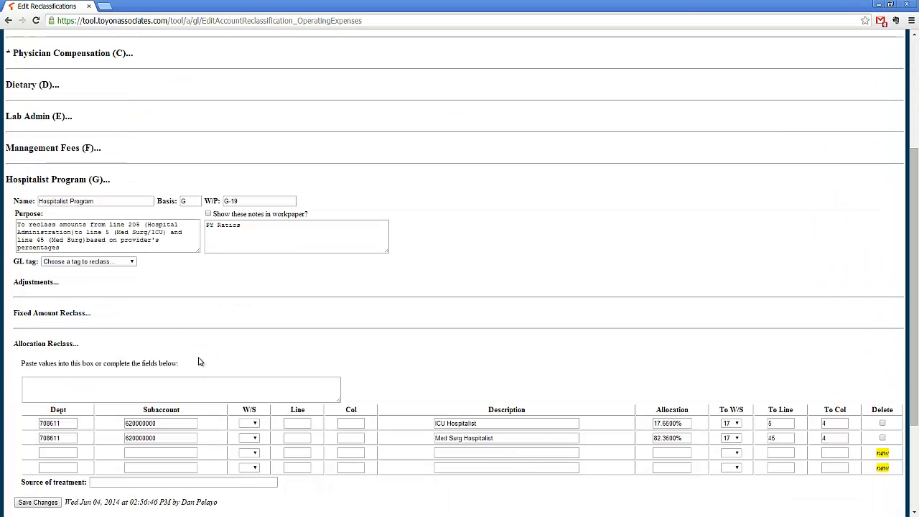
{"action": "scroll", "coordinate": [201, 326], "scroll_direction": "down", "scroll_amount": 1}
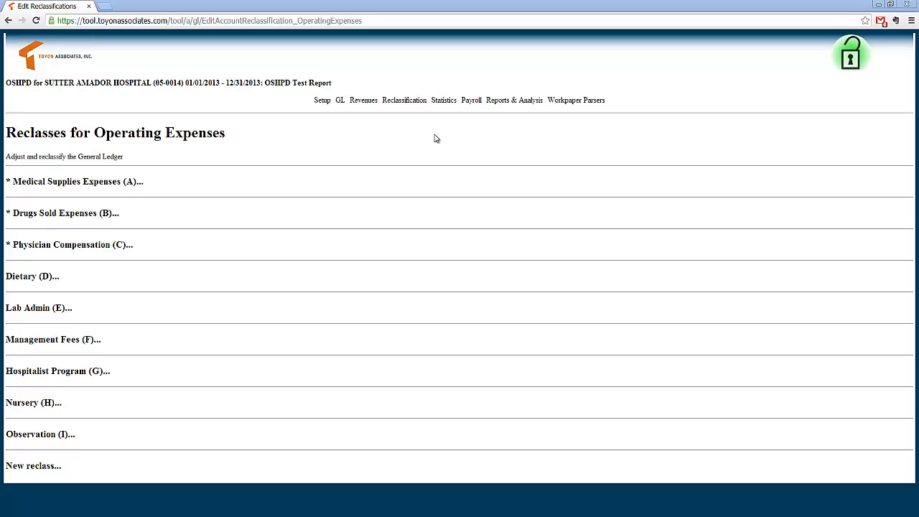
Step: Open Apply & Export for operating expenses and select the Medical Supplies Expenses (A) and Drugs Sold Expenses (B) reclasses
{"action": "mouse_move", "coordinate": [418, 104]}
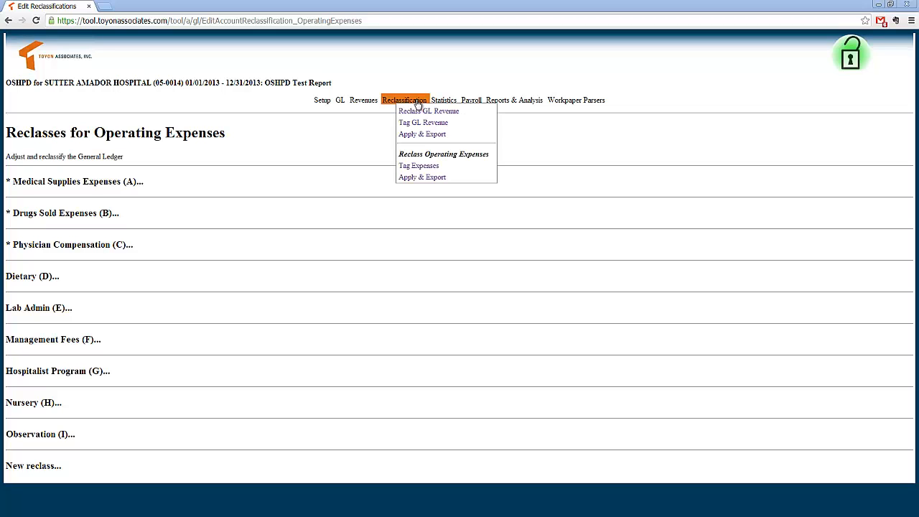
{"action": "left_click", "coordinate": [421, 179]}
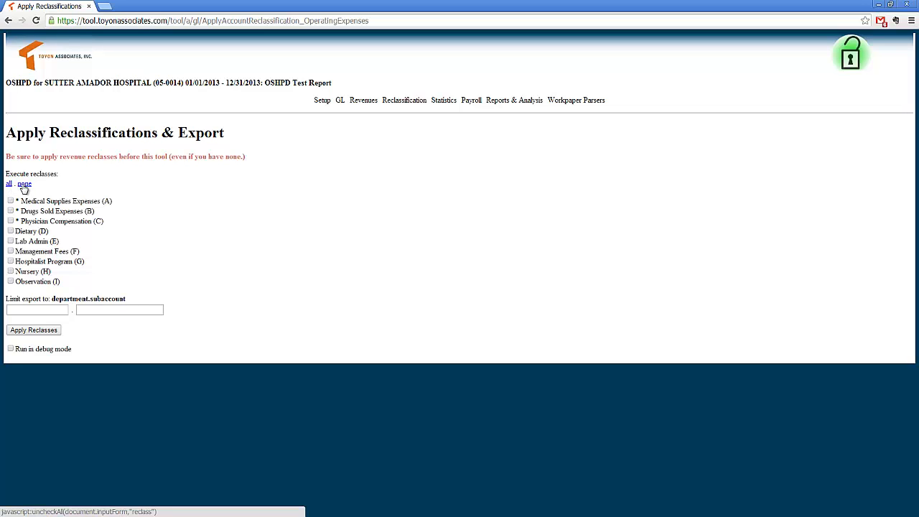
{"action": "left_click", "coordinate": [10, 201]}
{"action": "left_click", "coordinate": [10, 211]}
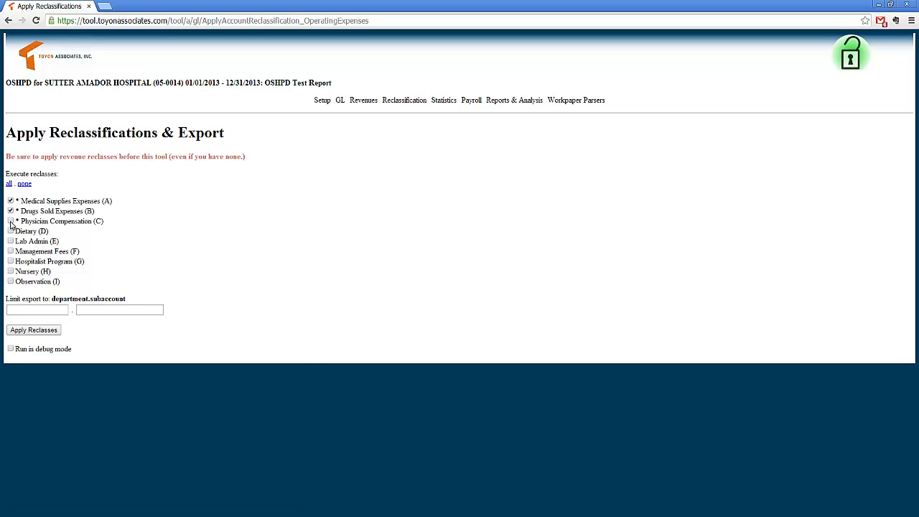
Step: Deselect the two individually chosen reclasses and select all reclasses for execution instead
{"action": "left_click", "coordinate": [11, 201]}
{"action": "left_click", "coordinate": [10, 211]}
{"action": "left_click", "coordinate": [8, 184]}
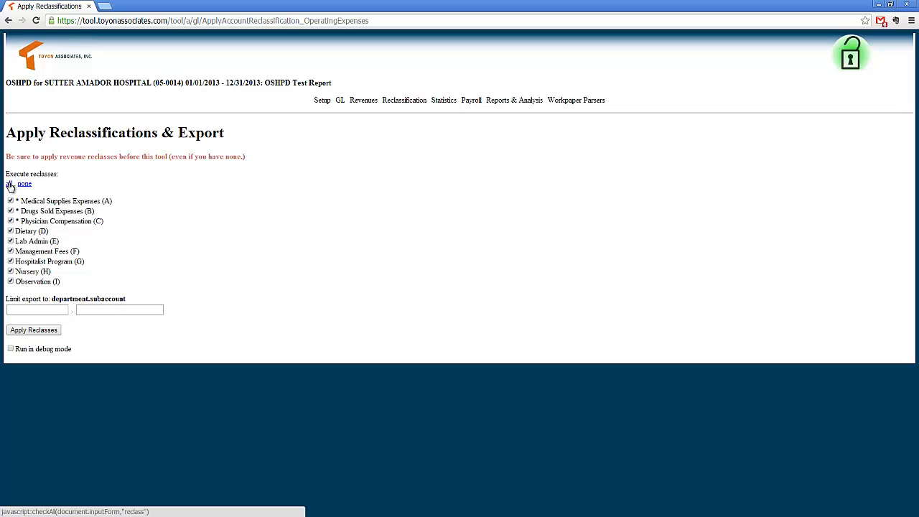